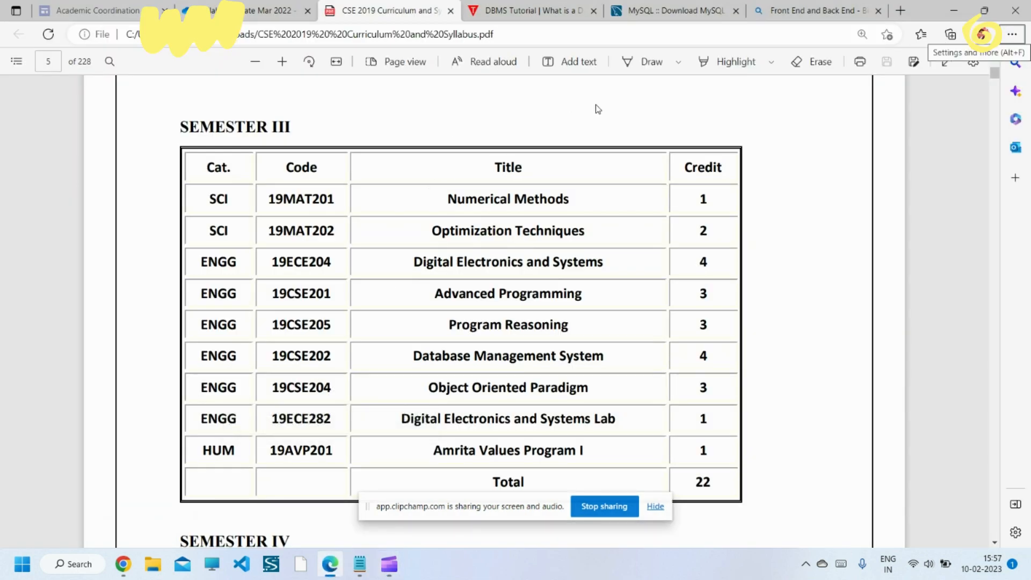
# Circle 'Database Management System' in blue ink on the semester III syllabus, then show the javatpoint DBMS tutorial.
pyautogui.click(640, 63)
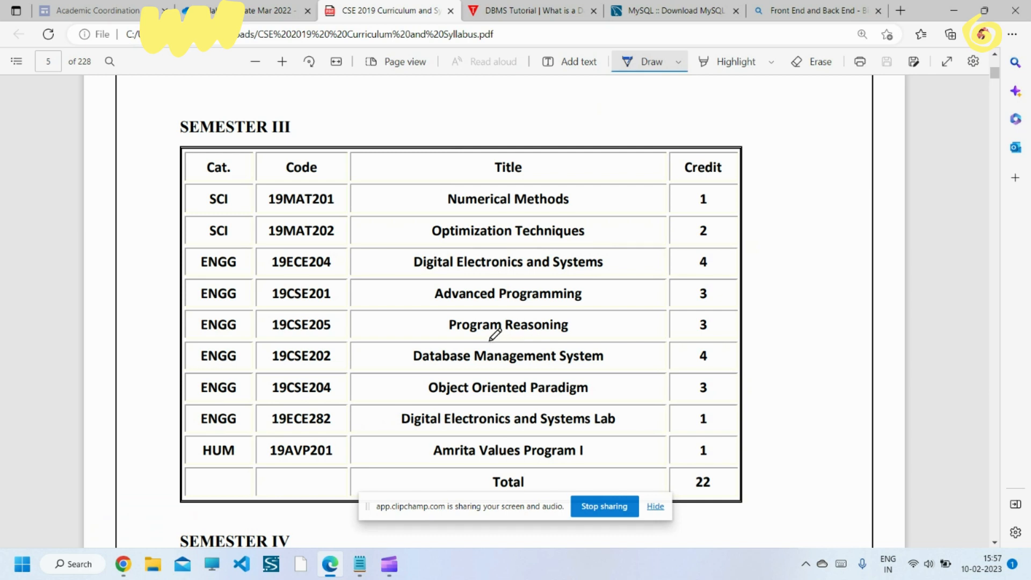
pyautogui.moveTo(486, 337)
pyautogui.mouseDown()
pyautogui.moveTo(466, 363)
pyautogui.moveTo(495, 332)
pyautogui.mouseUp()
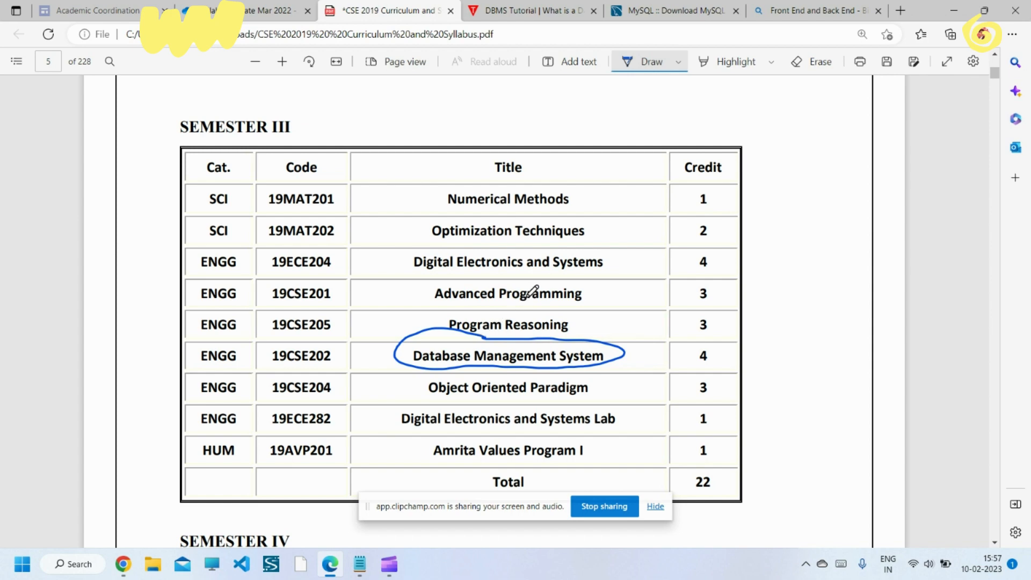
pyautogui.click(541, 9)
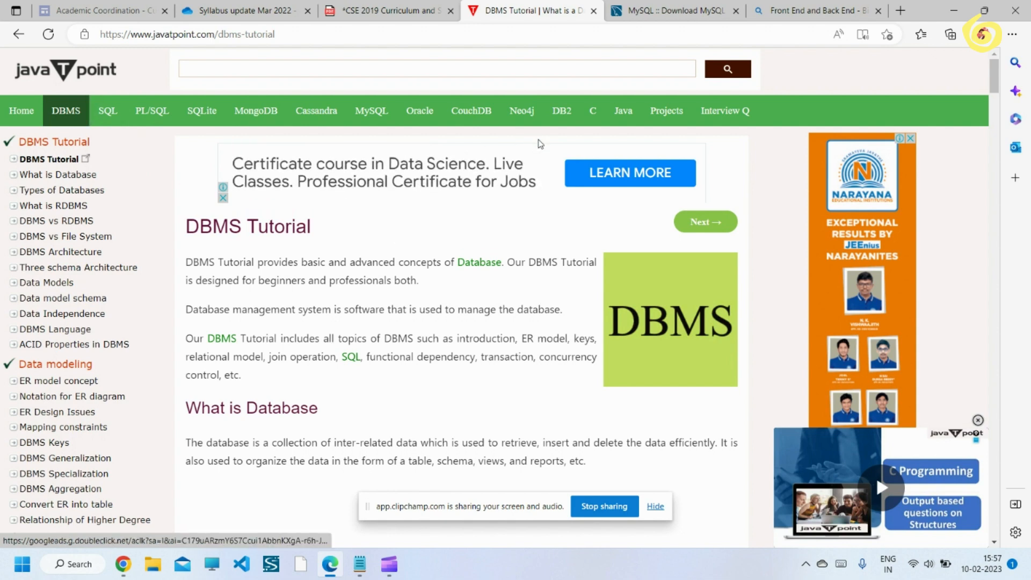
pyautogui.click(662, 10)
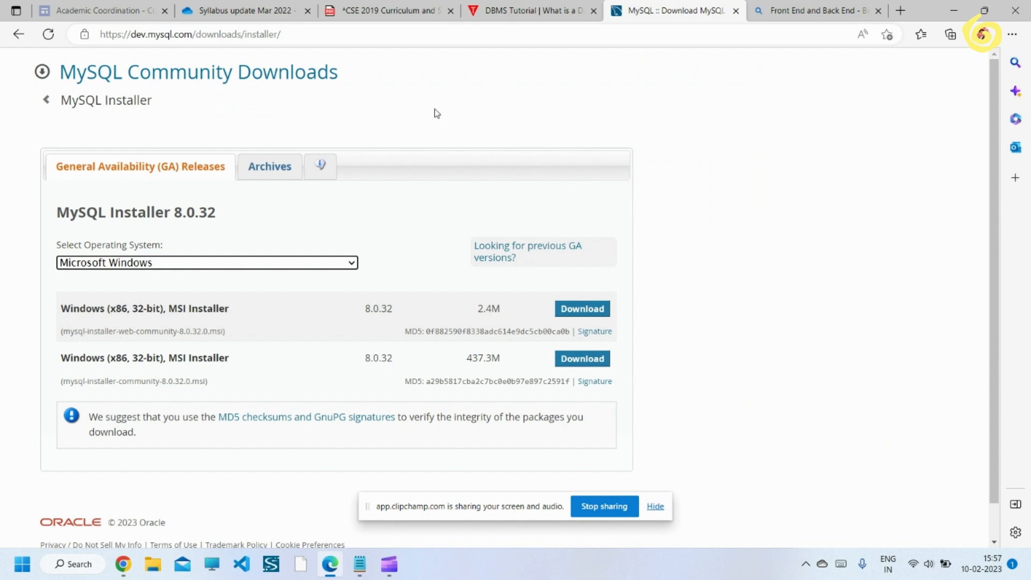
pyautogui.click(531, 10)
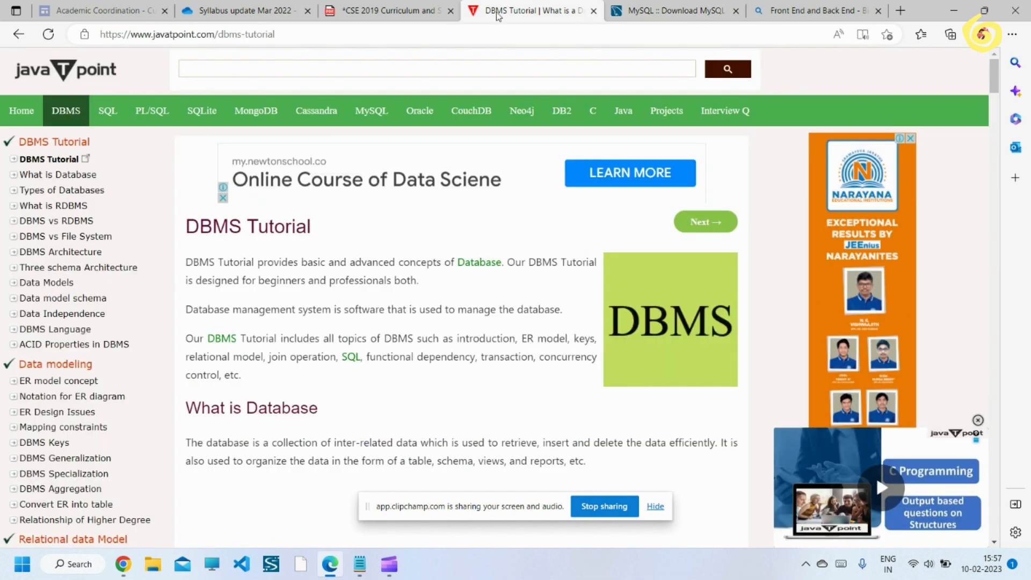
# Show the Oracle sign-in page in Chrome, glancing at the MySQL installer and DBMS tutorial tabs in between.
pyautogui.click(122, 564)
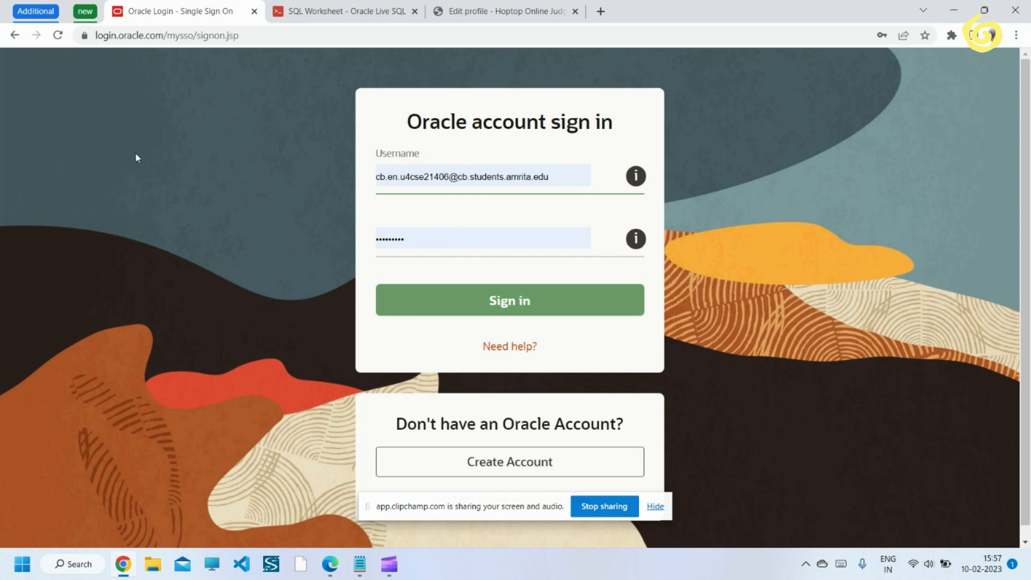
pyautogui.click(330, 564)
pyautogui.click(668, 10)
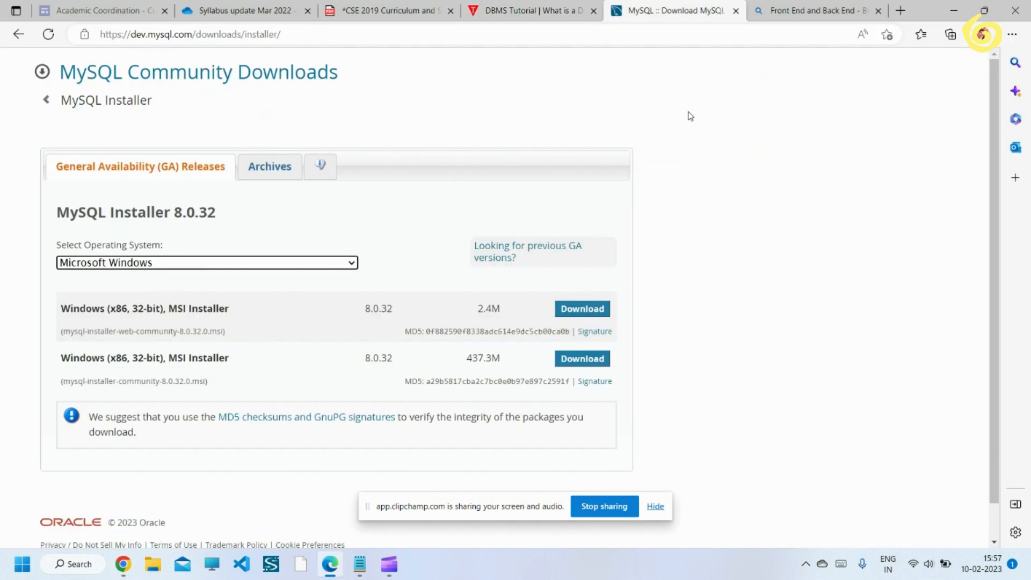
pyautogui.hotkey('ctrl', 'shift', 'Tab')
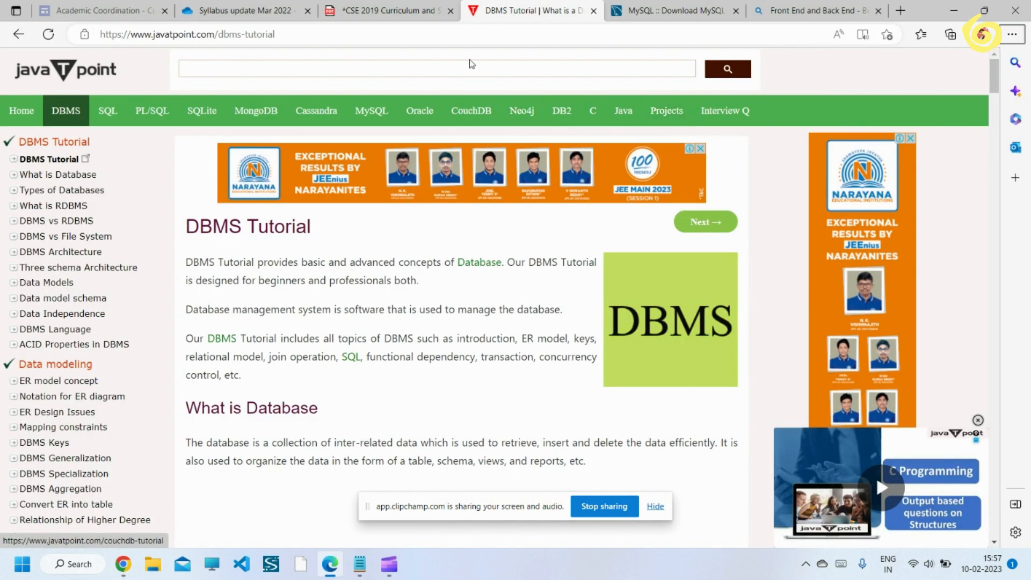
pyautogui.click(122, 564)
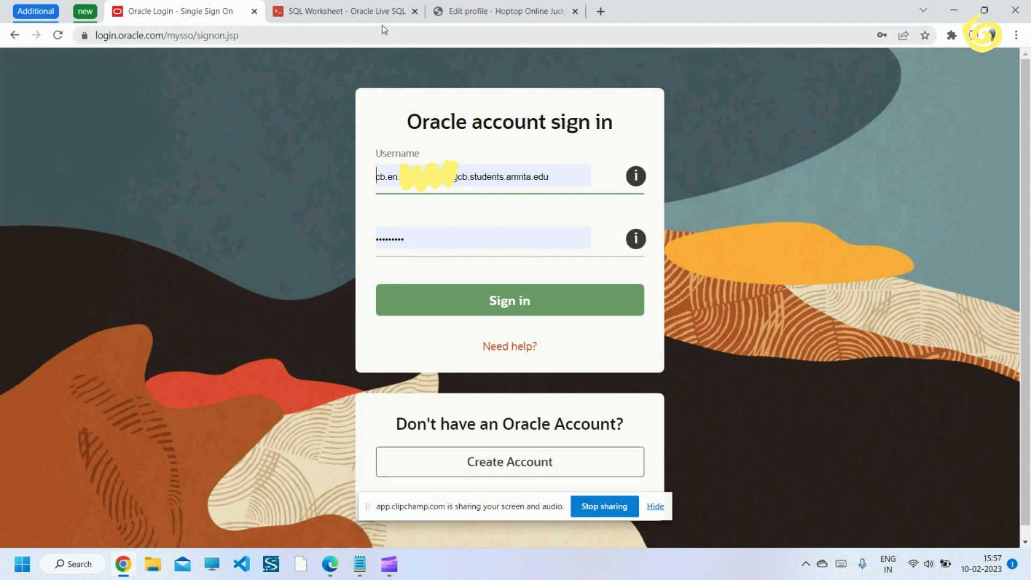
# View the Oracle Live SQL worksheet, then the Bing front-end vs back-end image search.
pyautogui.click(347, 11)
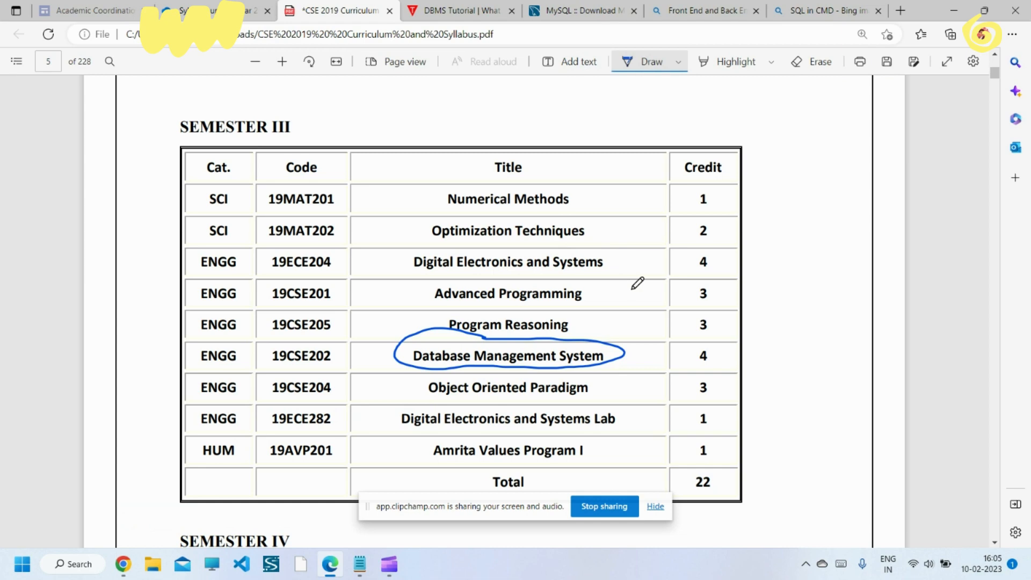
pyautogui.click(708, 10)
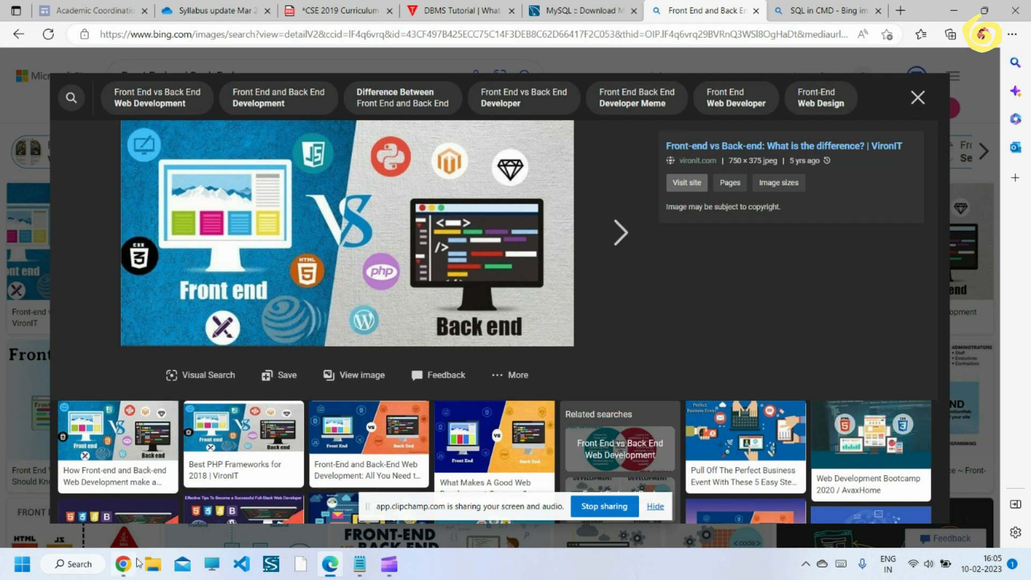
# Begin the HPOJ profile self-description with 'heloo'.
pyautogui.hotkey('alt', 'Tab')
pyautogui.click(744, 295)
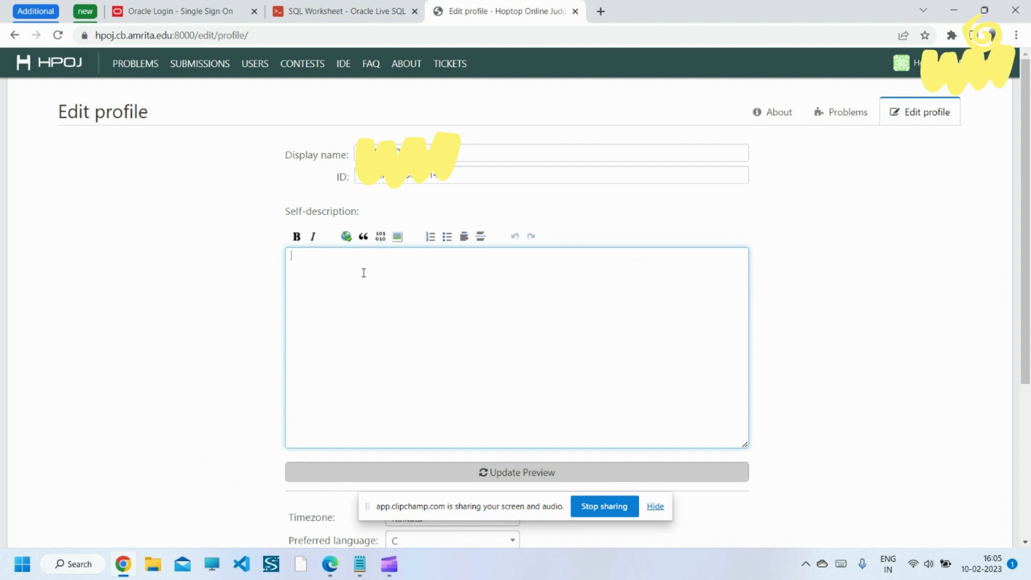
pyautogui.write('heloo')
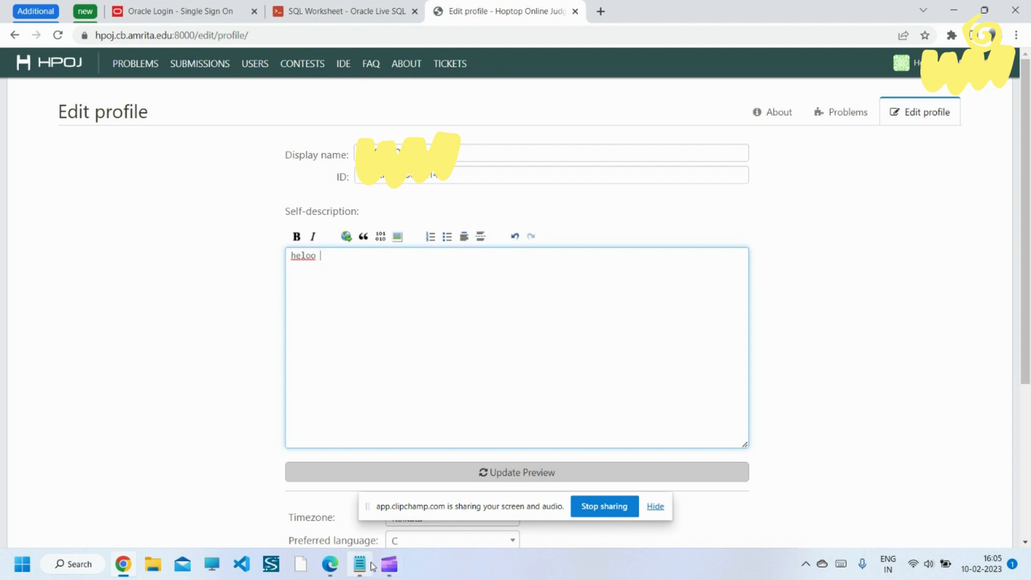
pyautogui.click(330, 564)
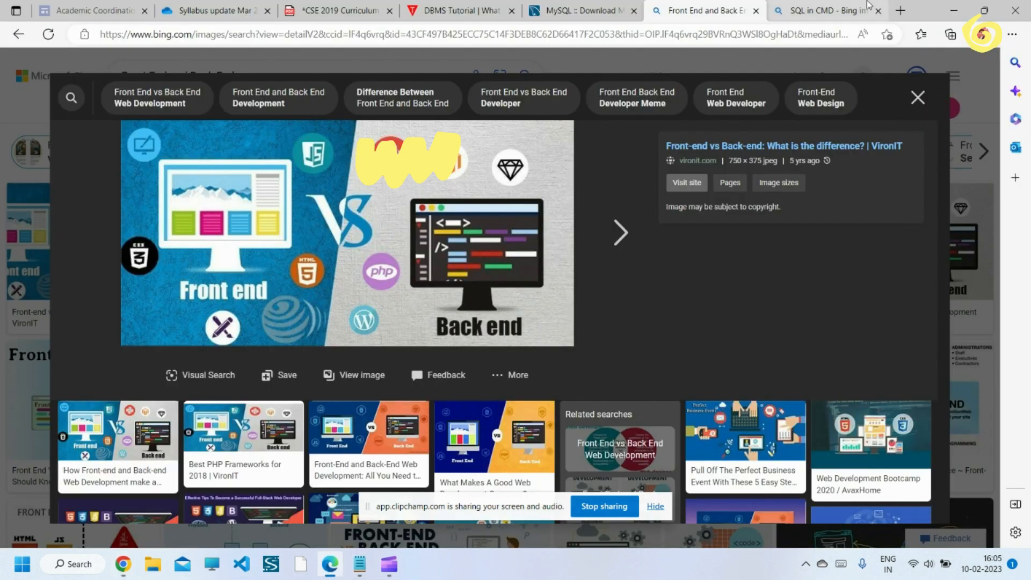
pyautogui.click(822, 10)
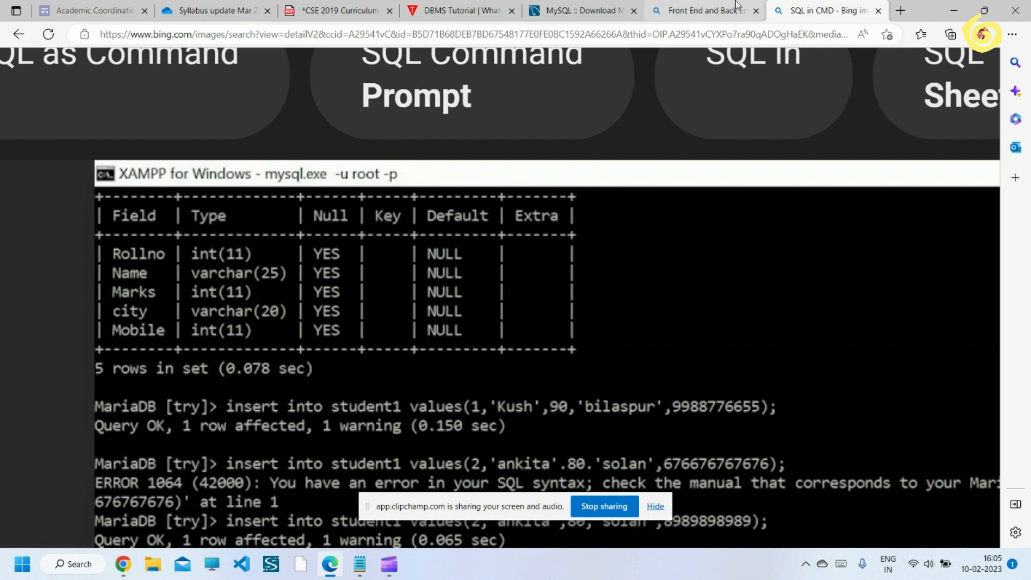
pyautogui.click(700, 10)
pyautogui.moveTo(352, 260); pyautogui.dragTo(379, 270)
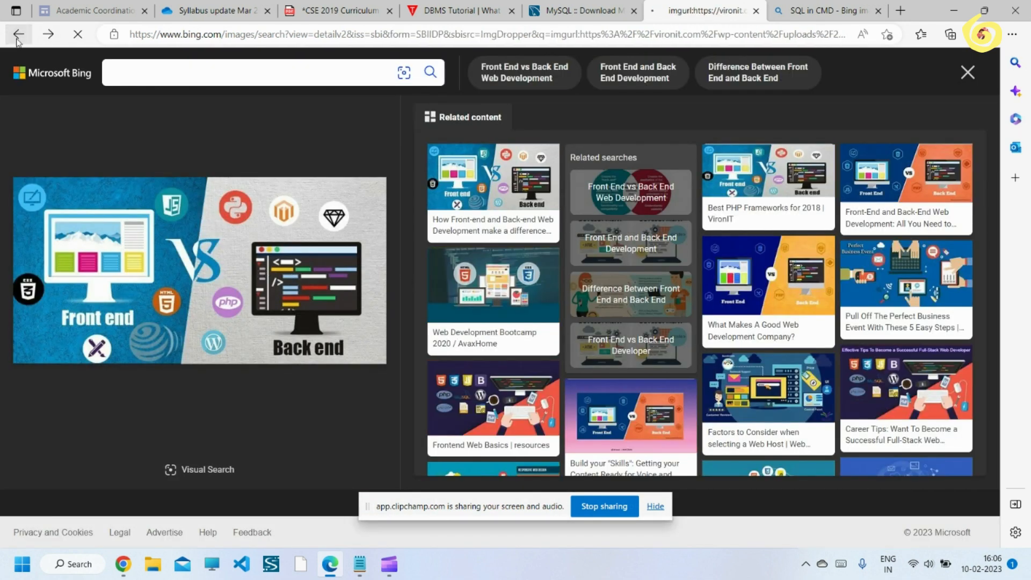
pyautogui.click(19, 34)
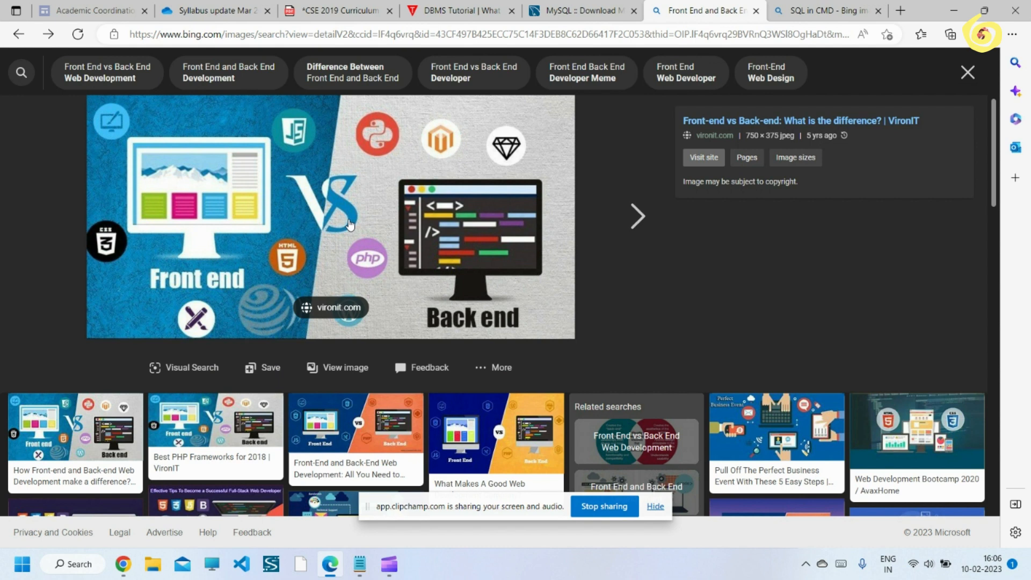